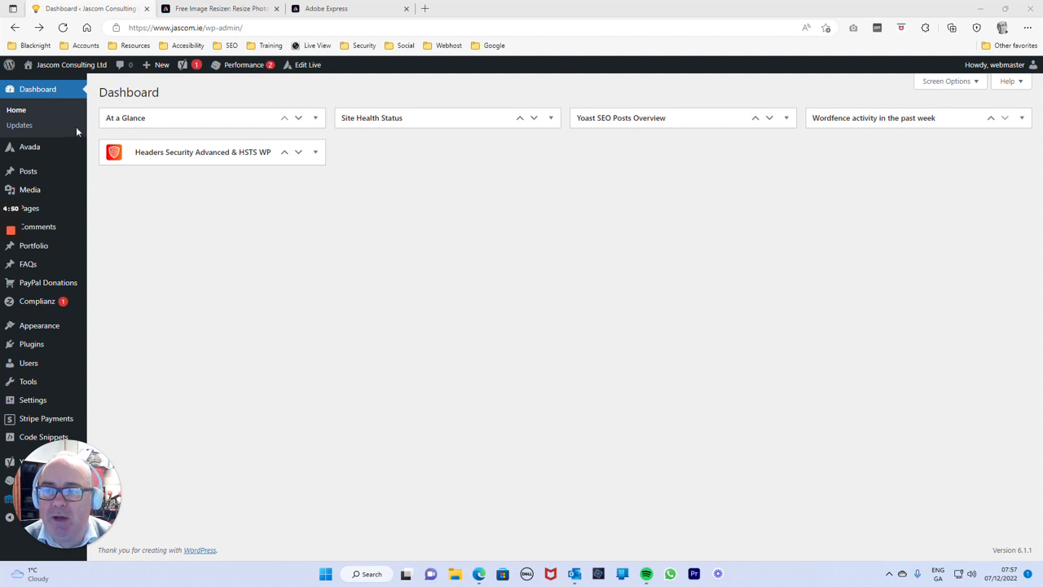
Open the details of the hacker-3081816_640 image from the WordPress media library
{"action": "left_click", "coordinate": [35, 190]}
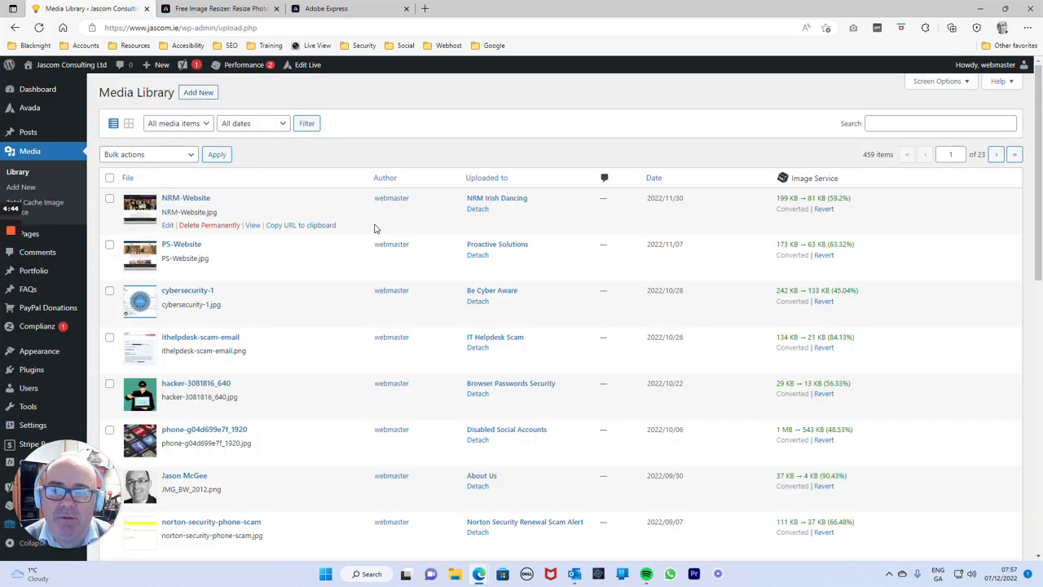
{"action": "scroll", "coordinate": [232, 207], "scroll_direction": "down", "scroll_amount": 2}
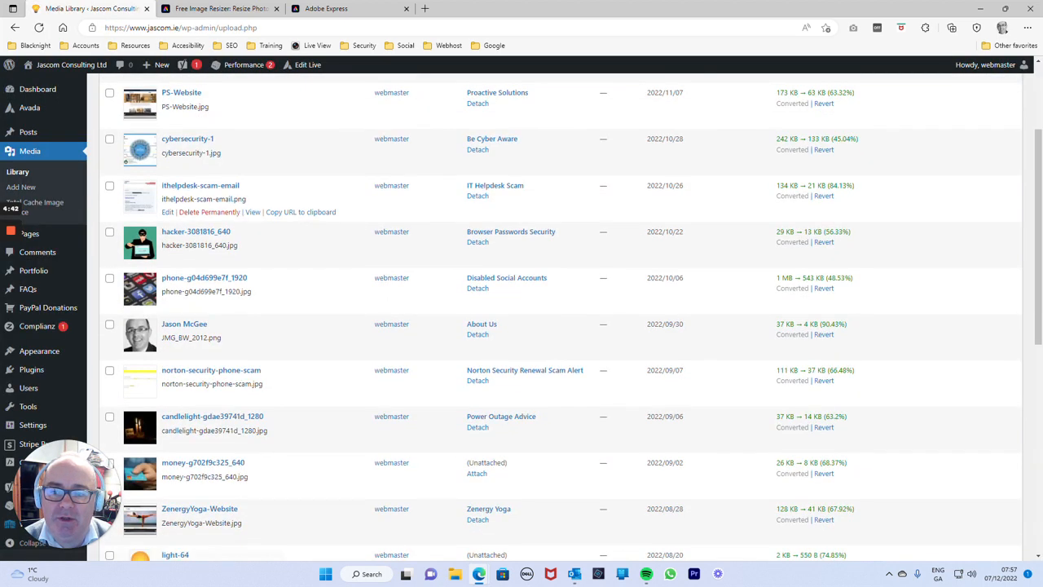
{"action": "scroll", "coordinate": [242, 215], "scroll_direction": "up", "scroll_amount": 1}
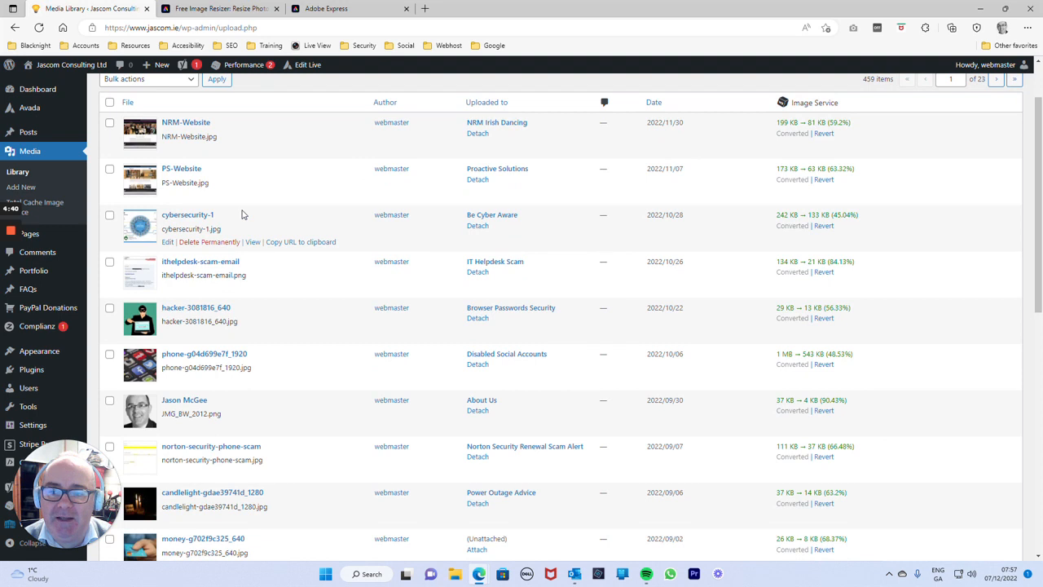
{"action": "left_click", "coordinate": [193, 313]}
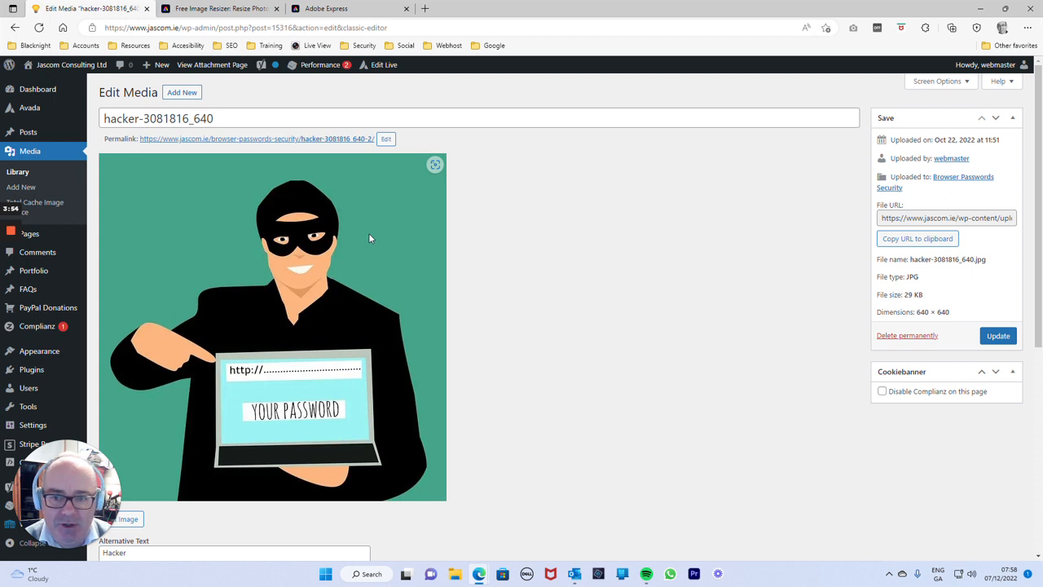
Open the hacker image in the built-in image editor and look over its scale, crop and thumbnail options
{"action": "scroll", "coordinate": [396, 247], "scroll_direction": "down", "scroll_amount": 2}
{"action": "left_click", "coordinate": [123, 368]}
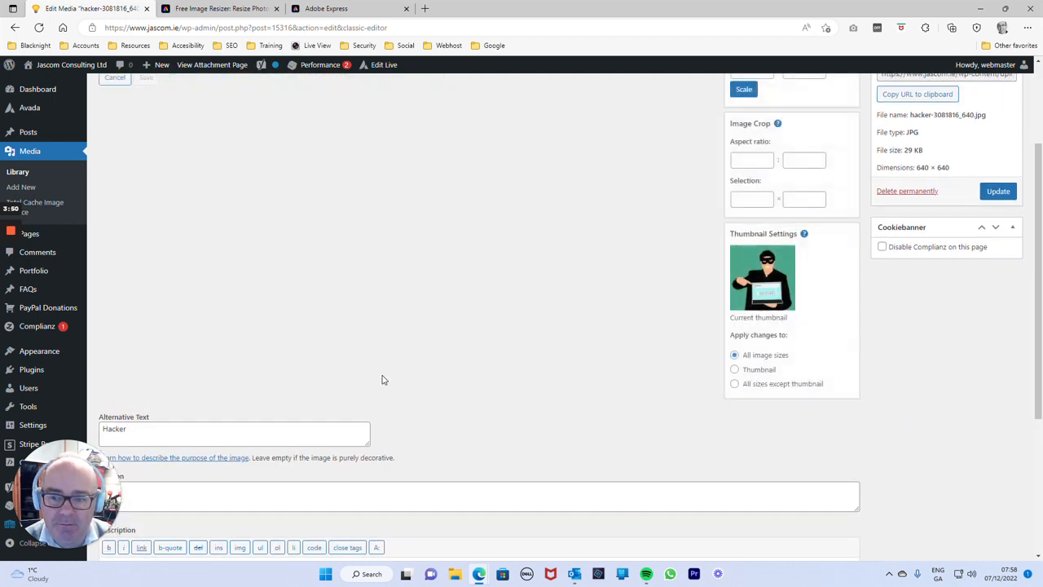
{"action": "scroll", "coordinate": [571, 326], "scroll_direction": "up", "scroll_amount": 2}
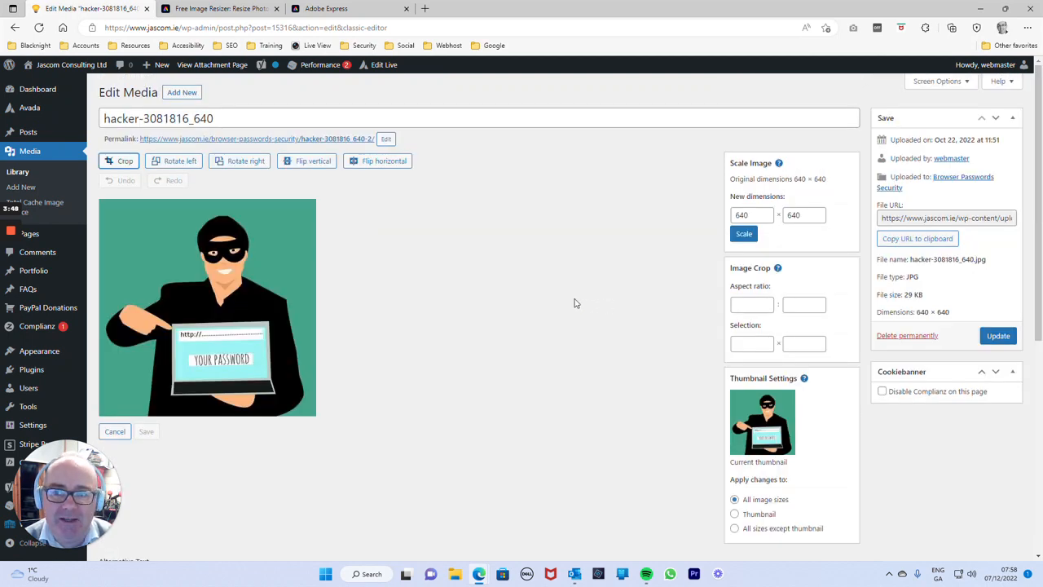
{"action": "scroll", "coordinate": [575, 304], "scroll_direction": "down", "scroll_amount": 1}
{"action": "scroll", "coordinate": [574, 303], "scroll_direction": "up", "scroll_amount": 1}
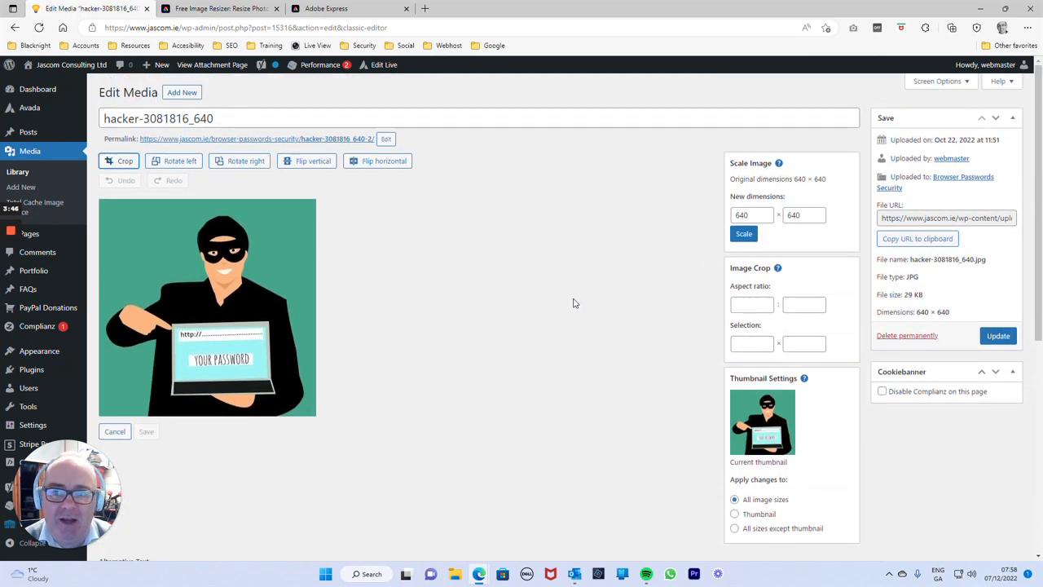
Rotate the hacker image counterclockwise four times through a full turn
{"action": "left_click", "coordinate": [181, 162]}
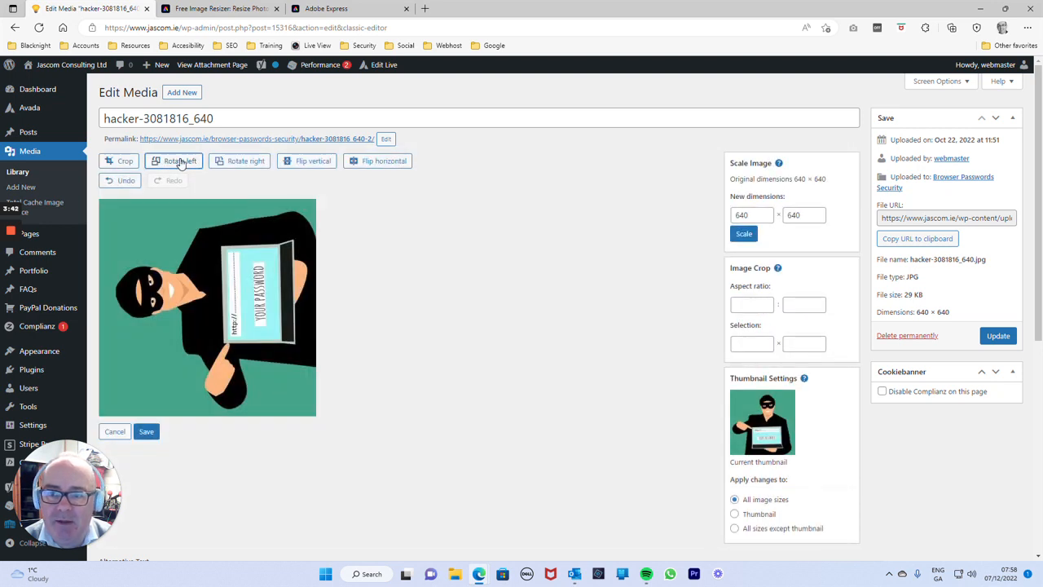
{"action": "left_click", "coordinate": [181, 161]}
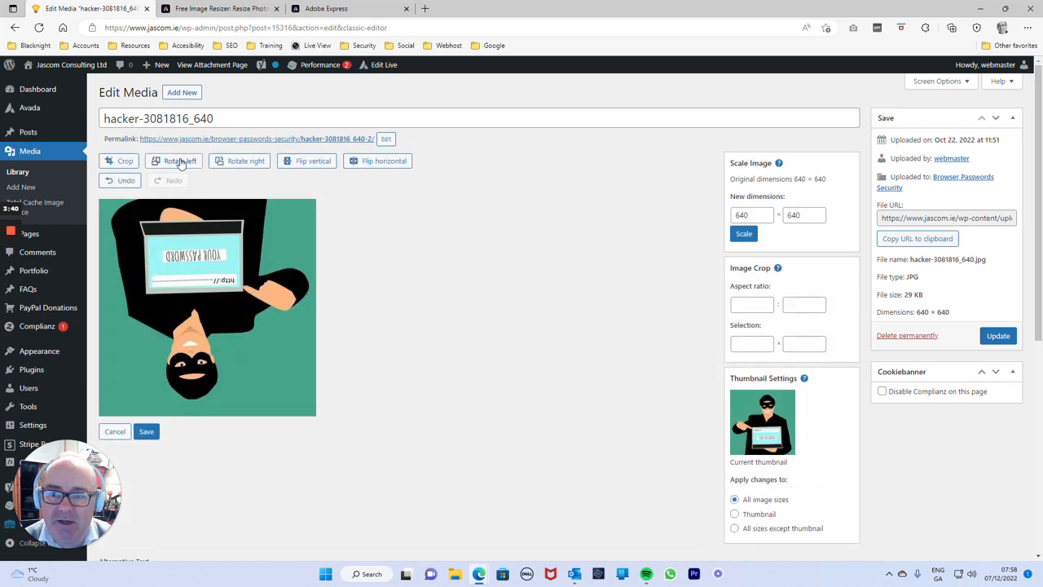
{"action": "left_click", "coordinate": [181, 162]}
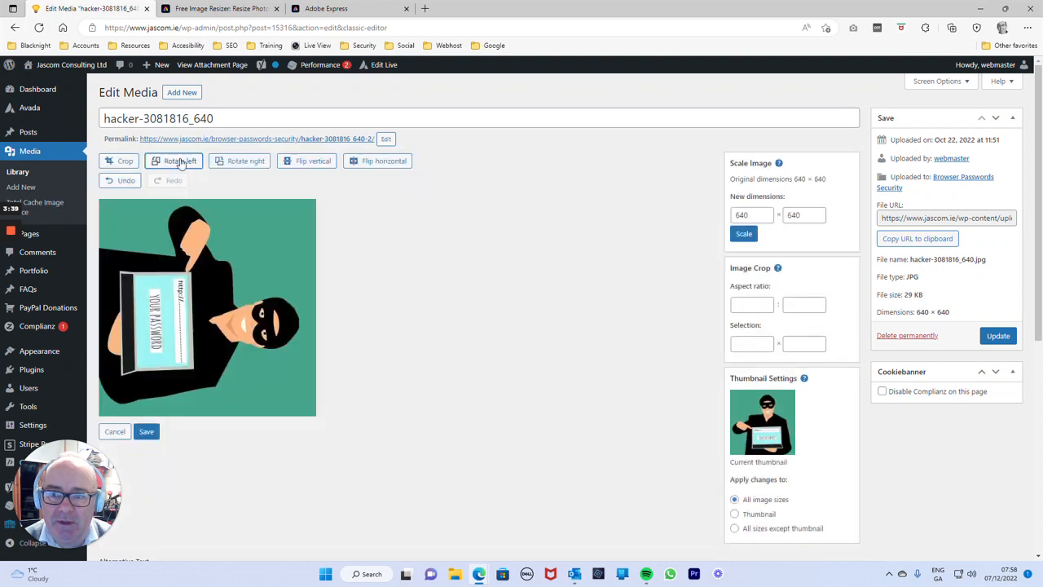
{"action": "left_click", "coordinate": [181, 162]}
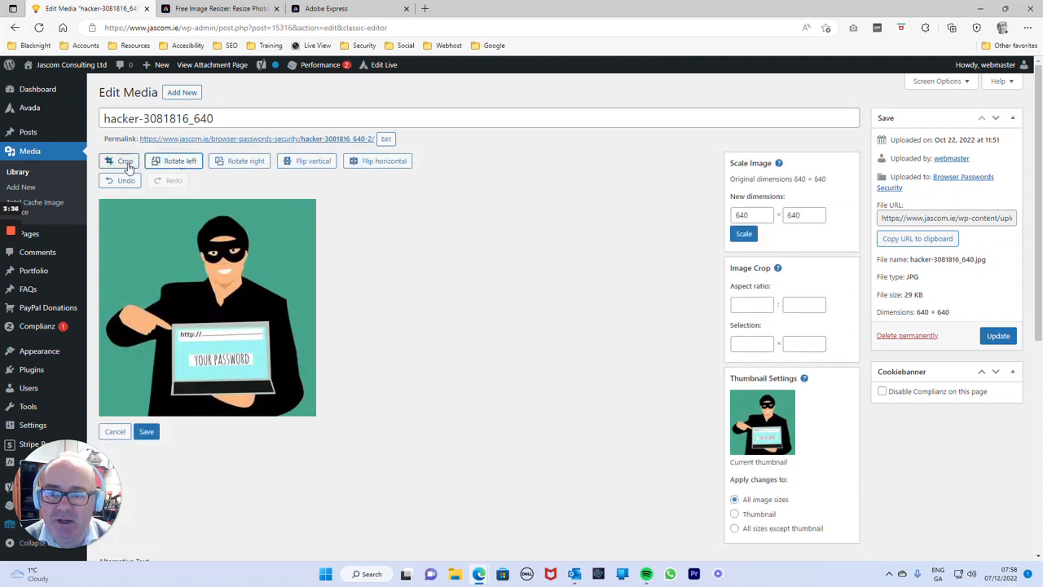
Try a crop selection of 640 × 389 on the hacker image, and extend it back to the full 640 × 640
{"action": "left_click", "coordinate": [112, 164]}
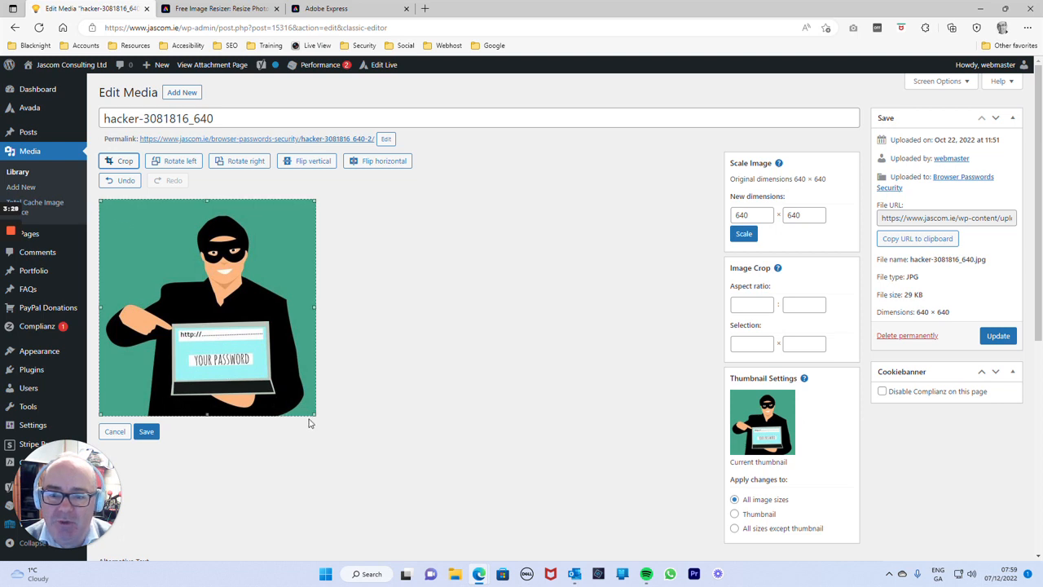
{"action": "left_click_drag", "start_coordinate": [317, 415], "coordinate": [322, 332]}
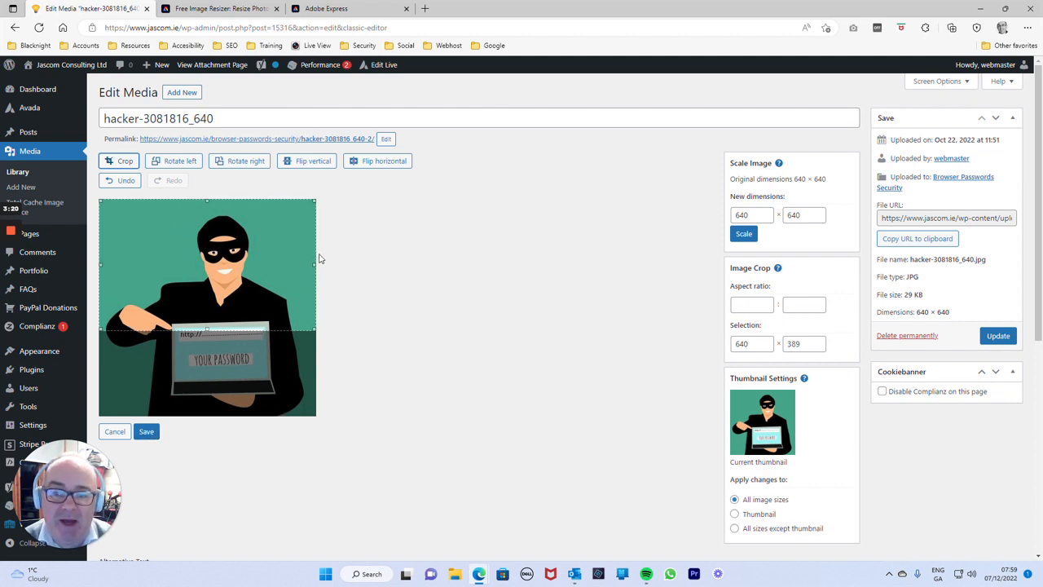
{"action": "left_click_drag", "start_coordinate": [314, 328], "coordinate": [334, 424]}
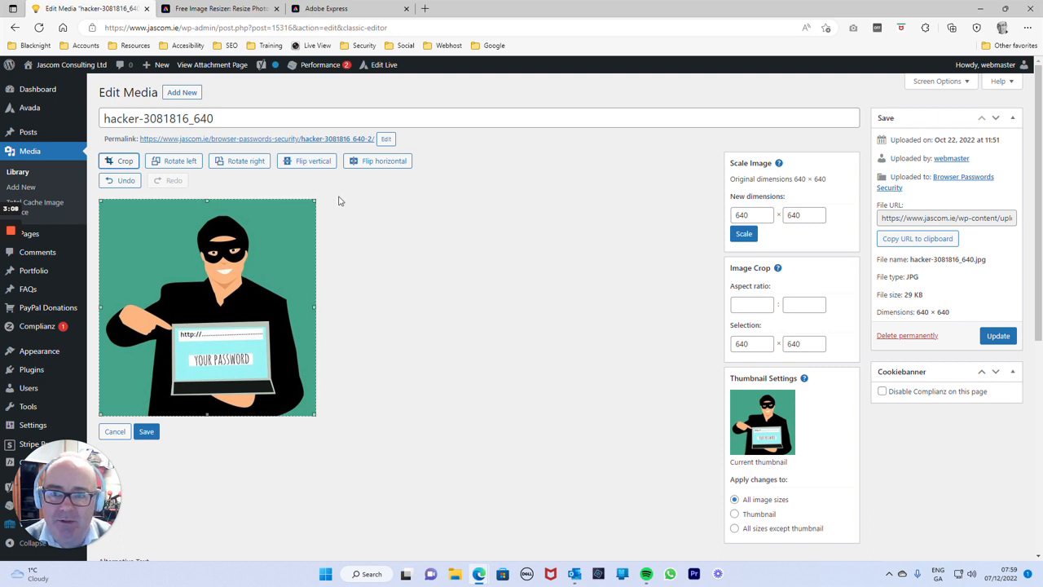
Switch to the Adobe Express image resizer and upload santa-claus-1906513_1920 from the Downloads folder
{"action": "left_click", "coordinate": [250, 9]}
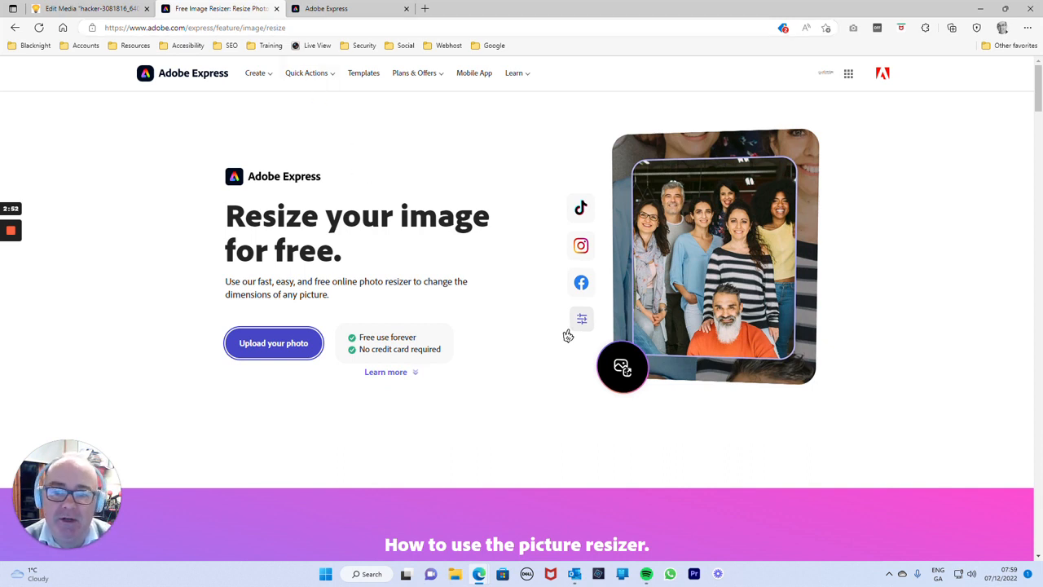
{"action": "left_click", "coordinate": [301, 352]}
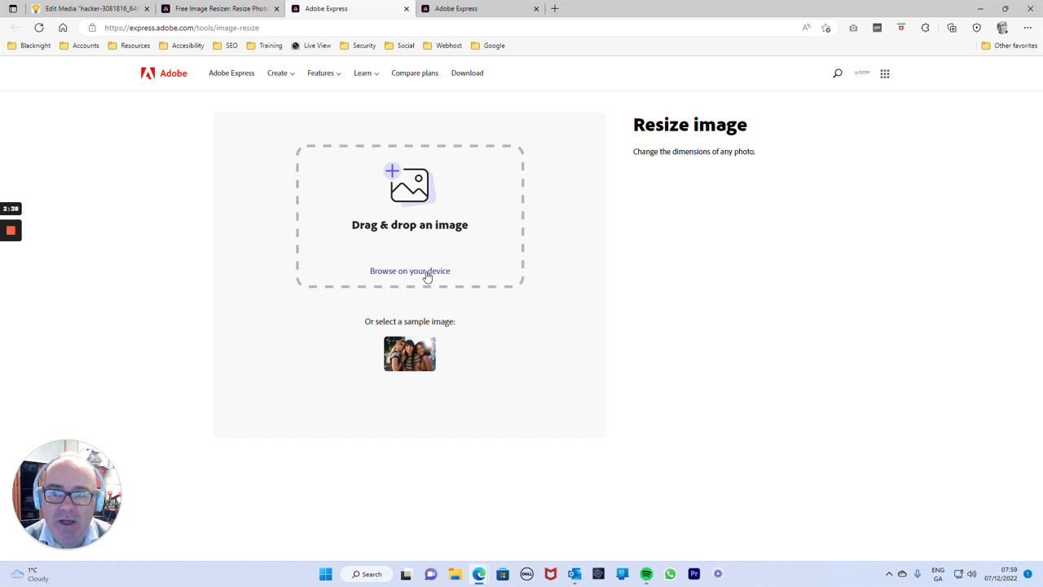
{"action": "left_click", "coordinate": [427, 276]}
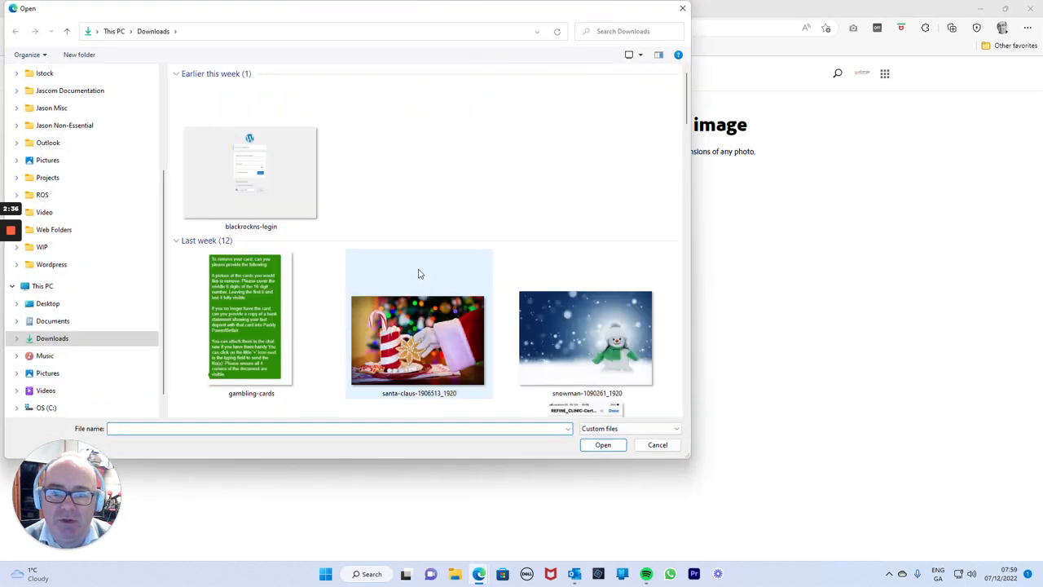
{"action": "left_click", "coordinate": [419, 274]}
{"action": "left_click", "coordinate": [608, 445]}
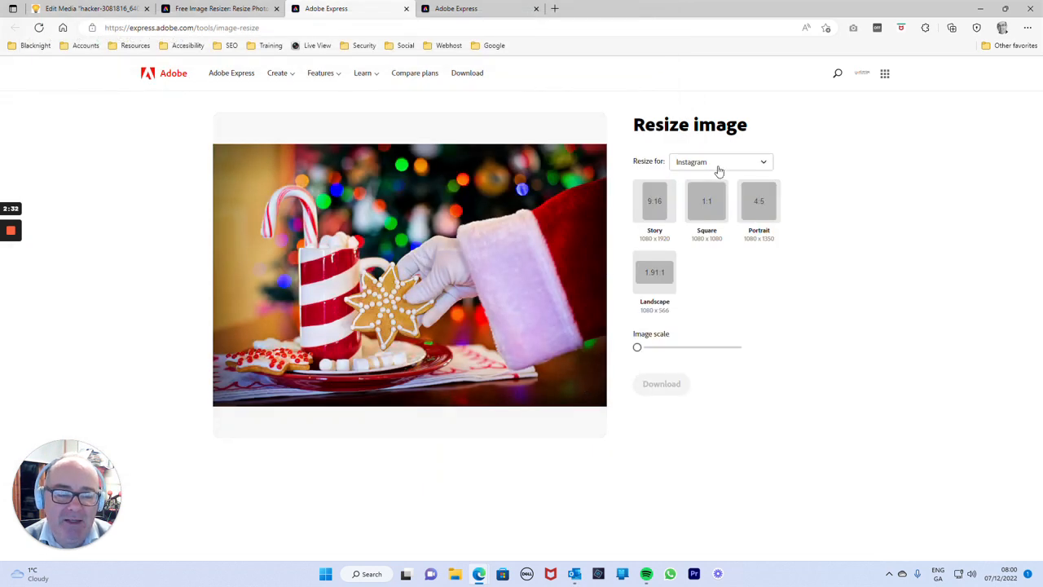
Resize the Santa image to a custom width of 500 px with linked proportions and download it
{"action": "left_click", "coordinate": [717, 168]}
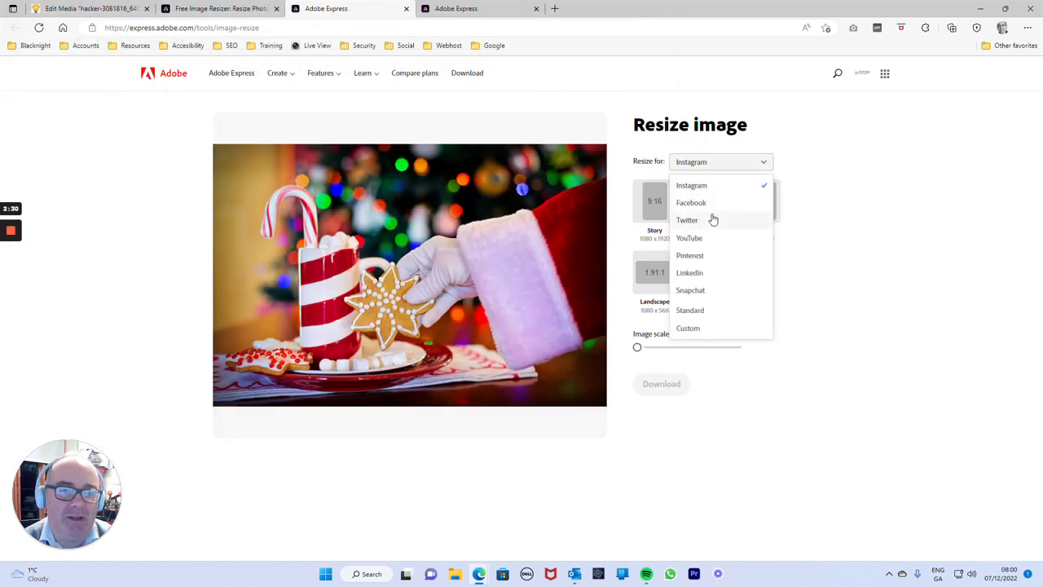
{"action": "left_click", "coordinate": [700, 331]}
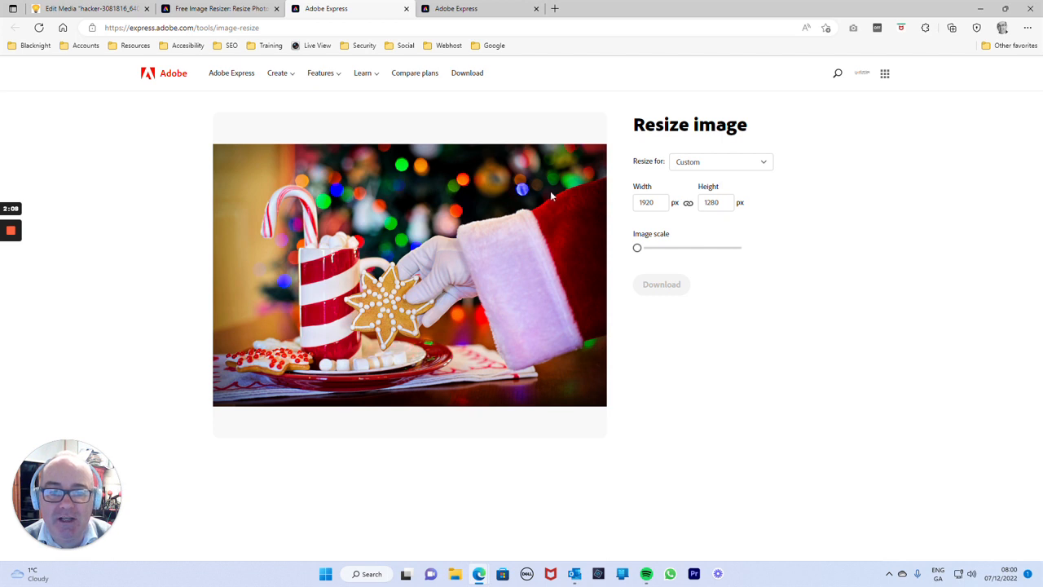
{"action": "double_click", "coordinate": [644, 203]}
{"action": "type", "text": "500"}
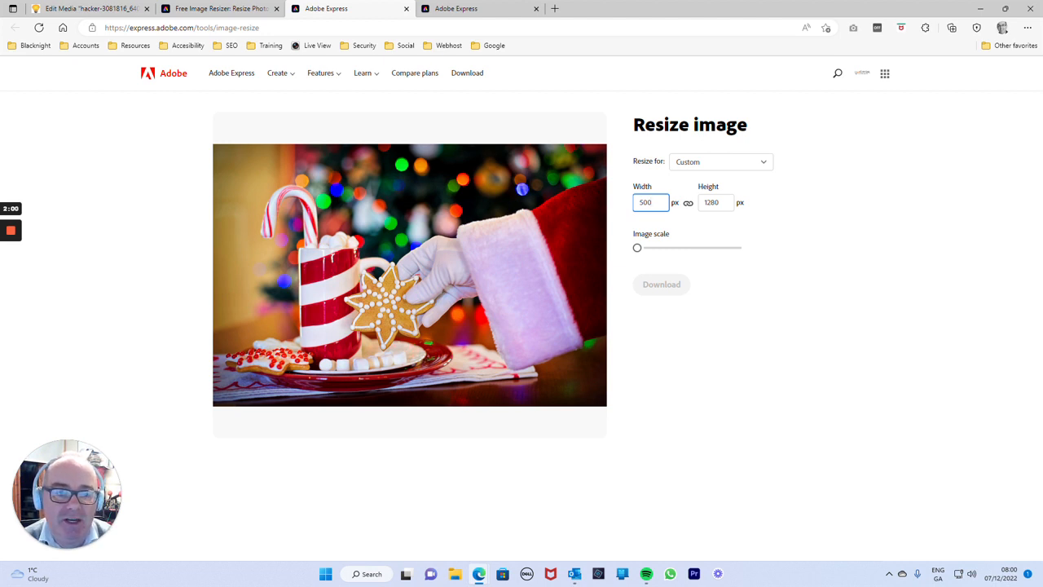
{"action": "key", "text": "Return"}
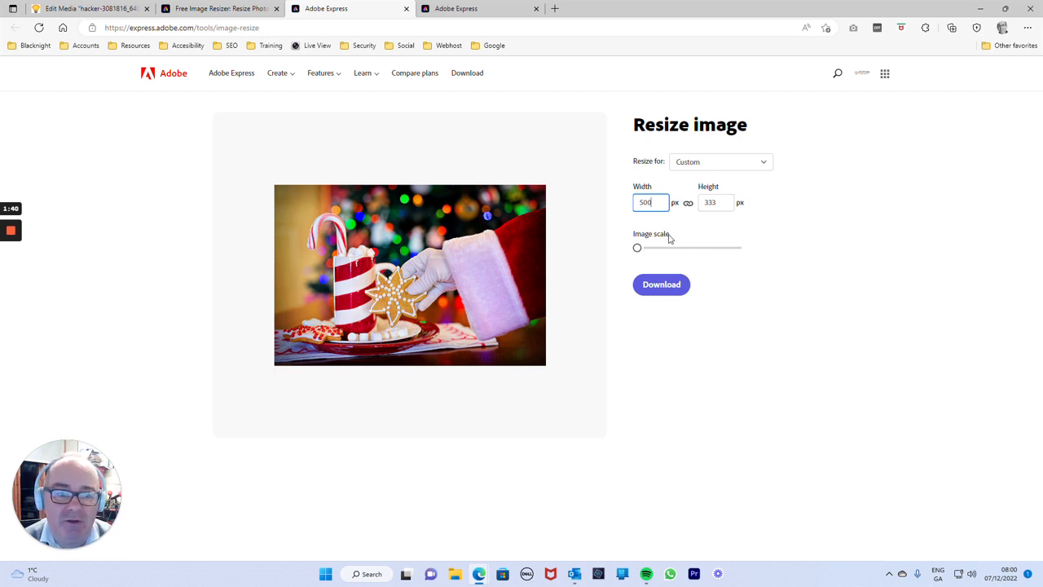
{"action": "left_click", "coordinate": [668, 284]}
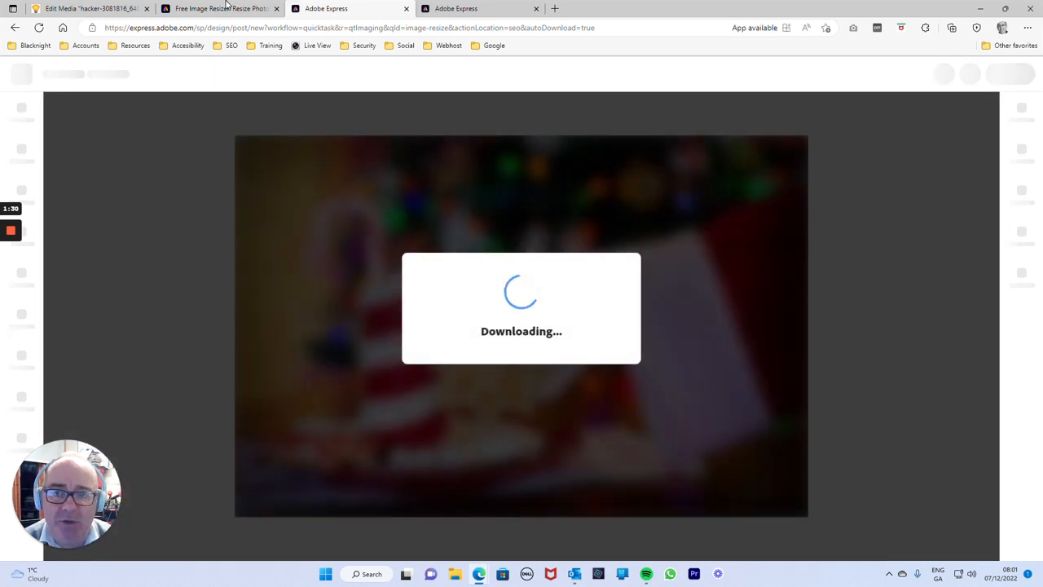
{"action": "left_click", "coordinate": [229, 8]}
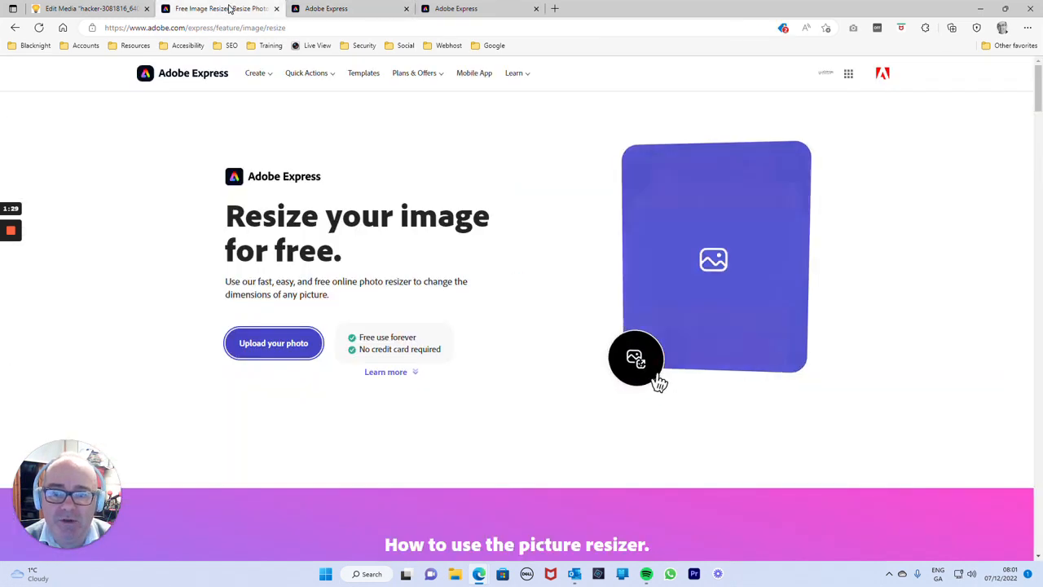
{"action": "left_click", "coordinate": [367, 9]}
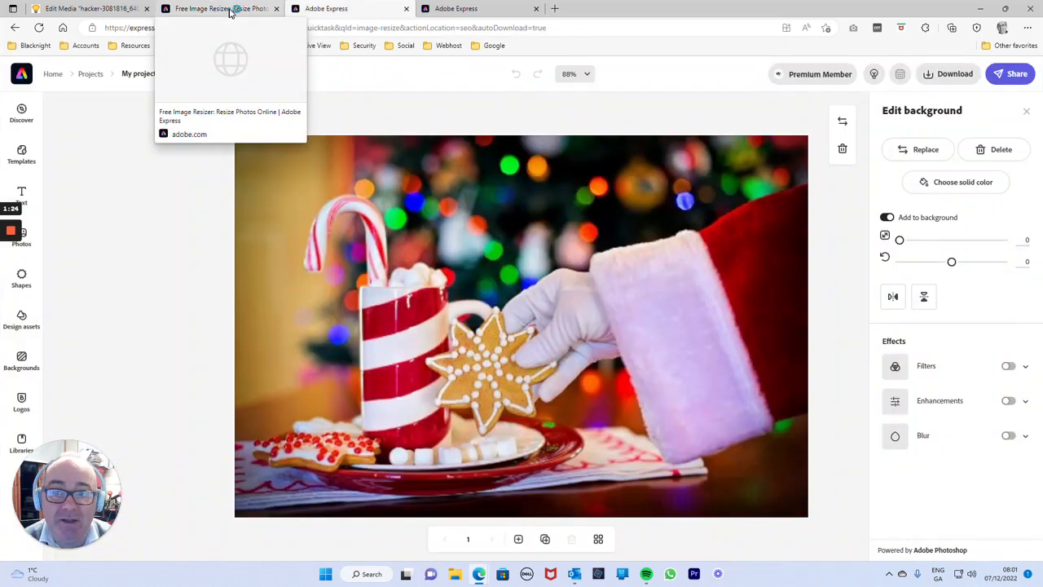
{"action": "left_click", "coordinate": [231, 11]}
Return to the WordPress admin, open the post "5 Website Tips For Black Friday Sellers" and show its featured image settings
{"action": "left_click", "coordinate": [94, 9]}
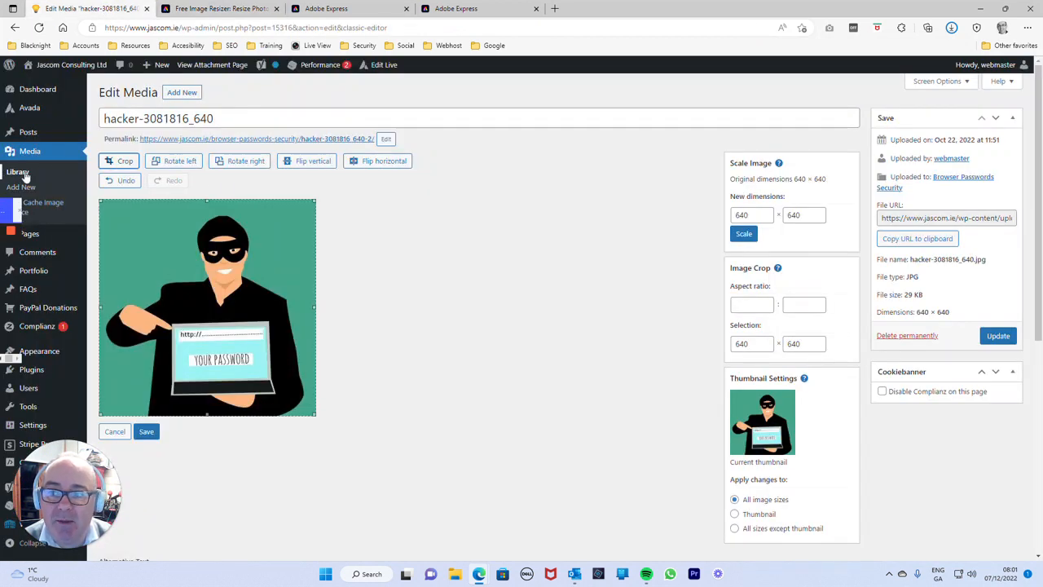
{"action": "mouse_move", "coordinate": [29, 138]}
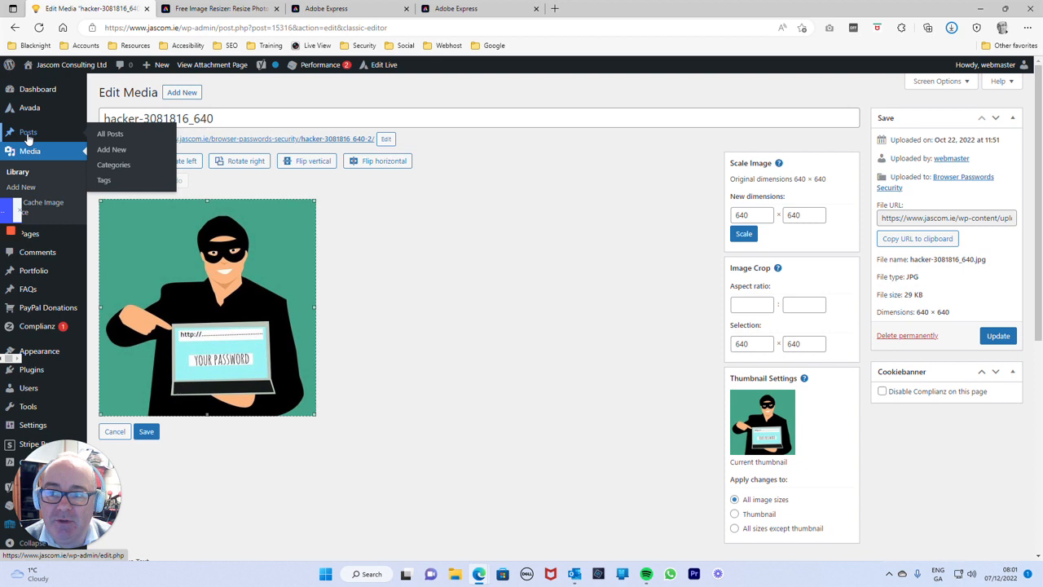
{"action": "left_click", "coordinate": [105, 133]}
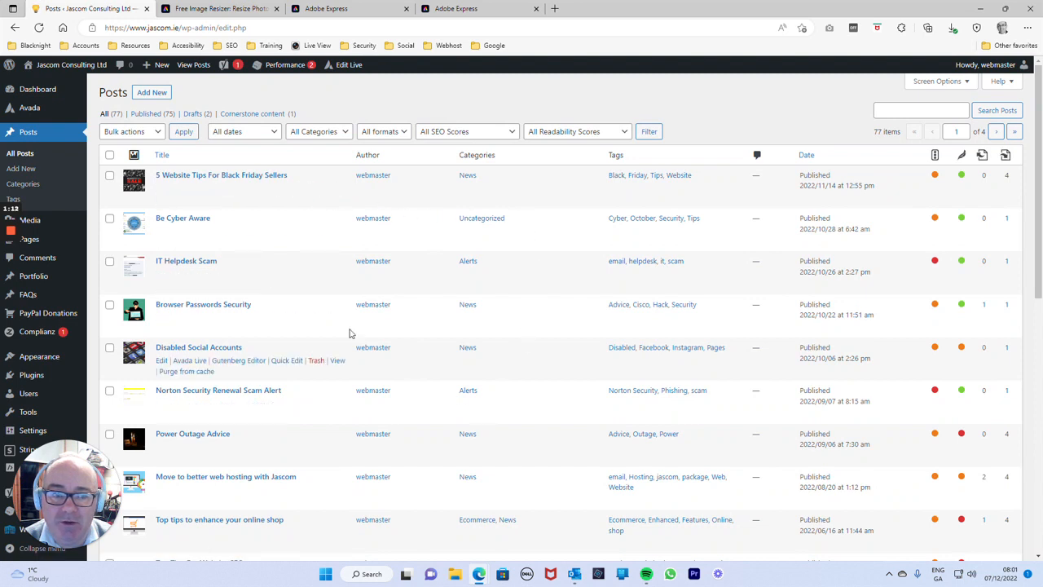
{"action": "left_click", "coordinate": [211, 177]}
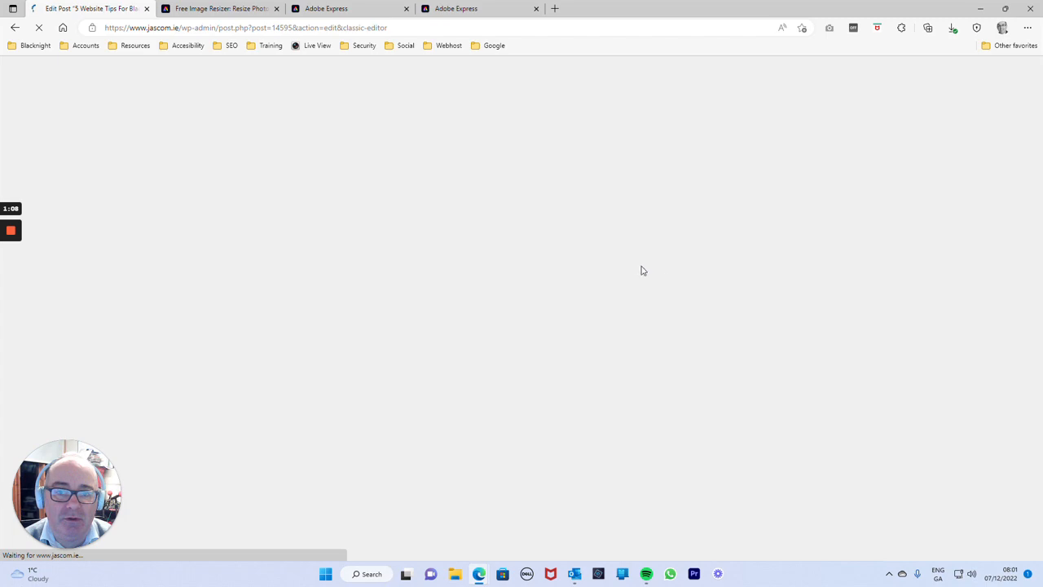
{"action": "scroll", "coordinate": [965, 333], "scroll_direction": "down", "scroll_amount": 4}
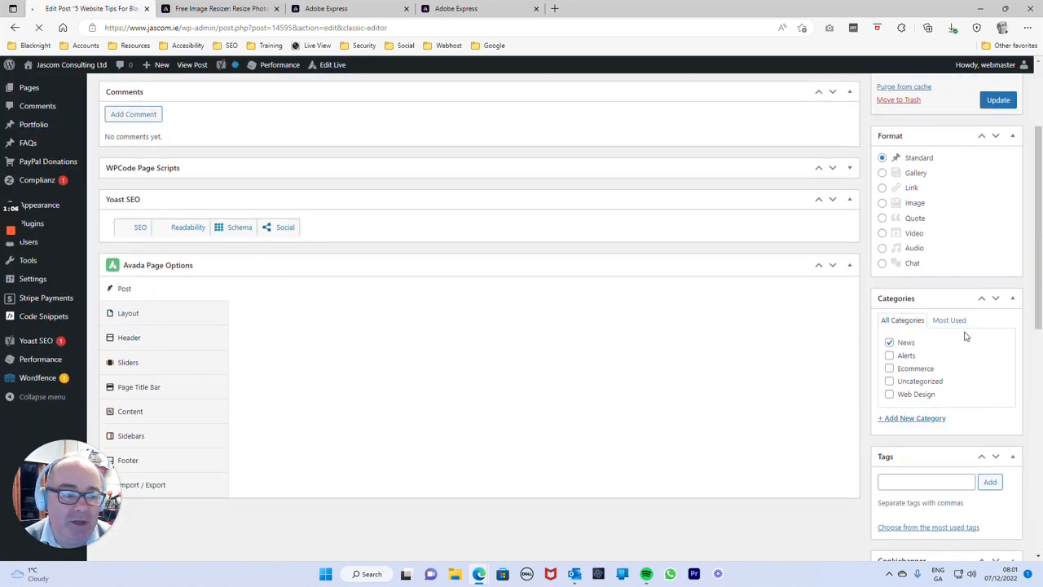
{"action": "scroll", "coordinate": [964, 326], "scroll_direction": "down", "scroll_amount": 6}
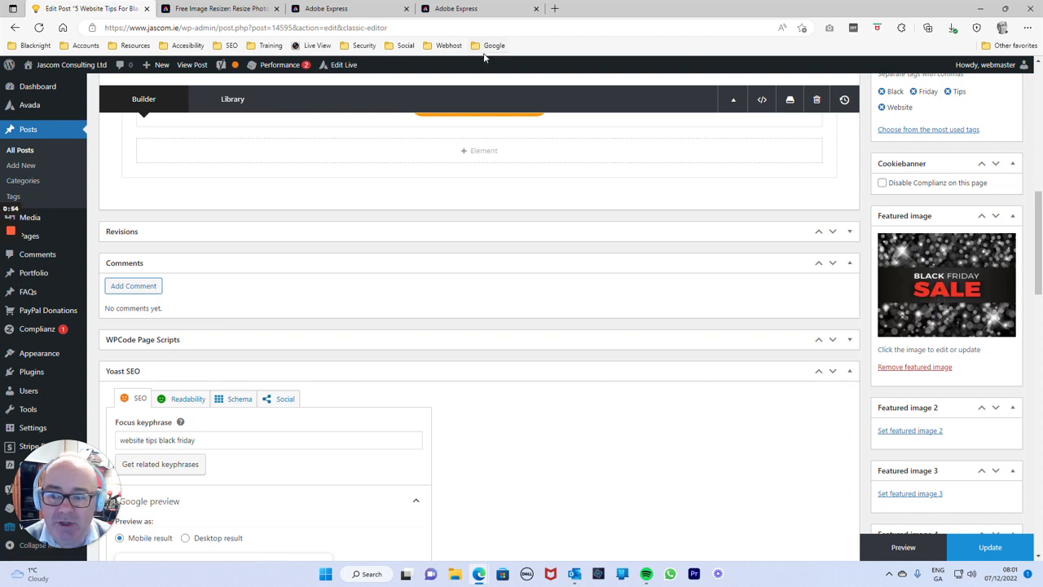
Open the Pixabay website in a new browser tab
{"action": "left_click", "coordinate": [553, 10]}
{"action": "type", "text": "www.p"}
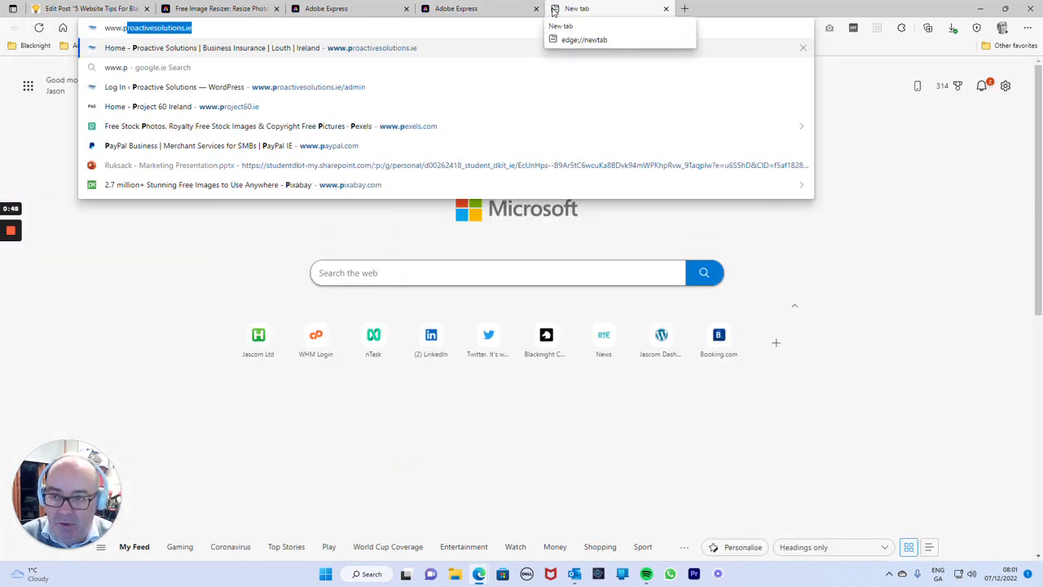
{"action": "type", "text": "ixabay"}
{"action": "key", "text": "Return"}
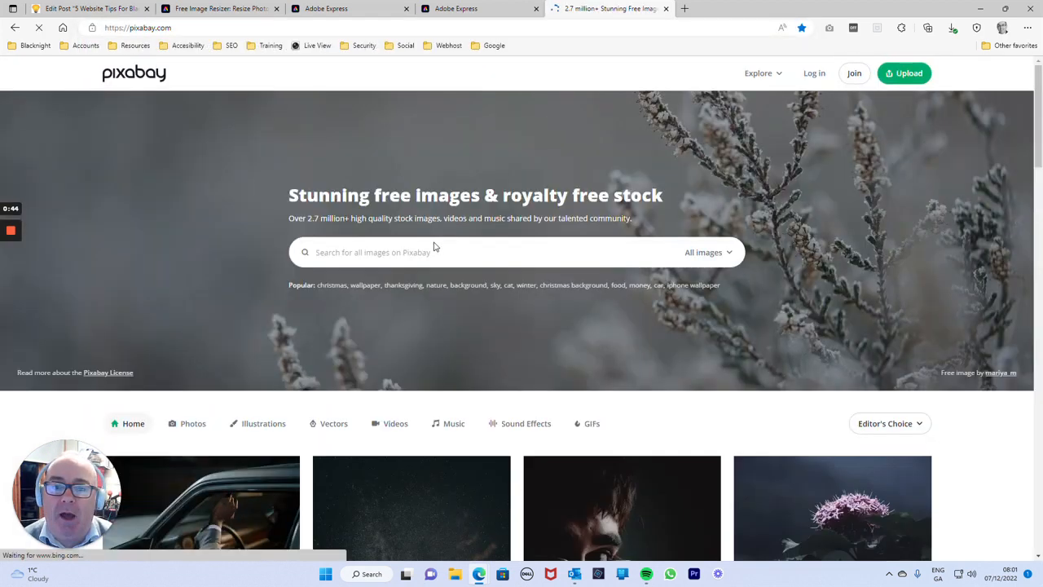
Search Pixabay for "christmas" images
{"action": "left_click", "coordinate": [432, 246]}
{"action": "type", "text": "christ"}
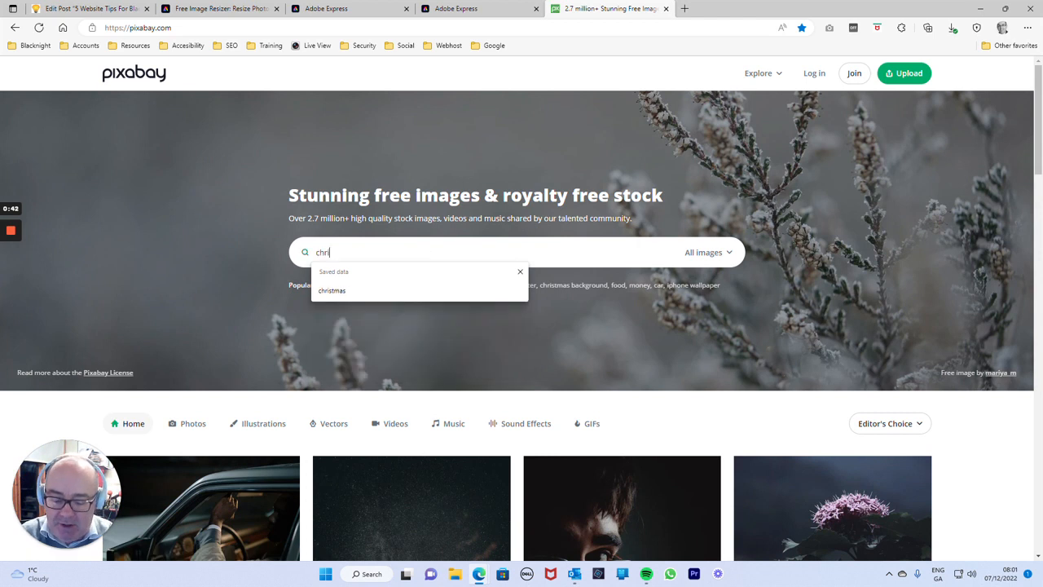
{"action": "key", "text": "Down"}
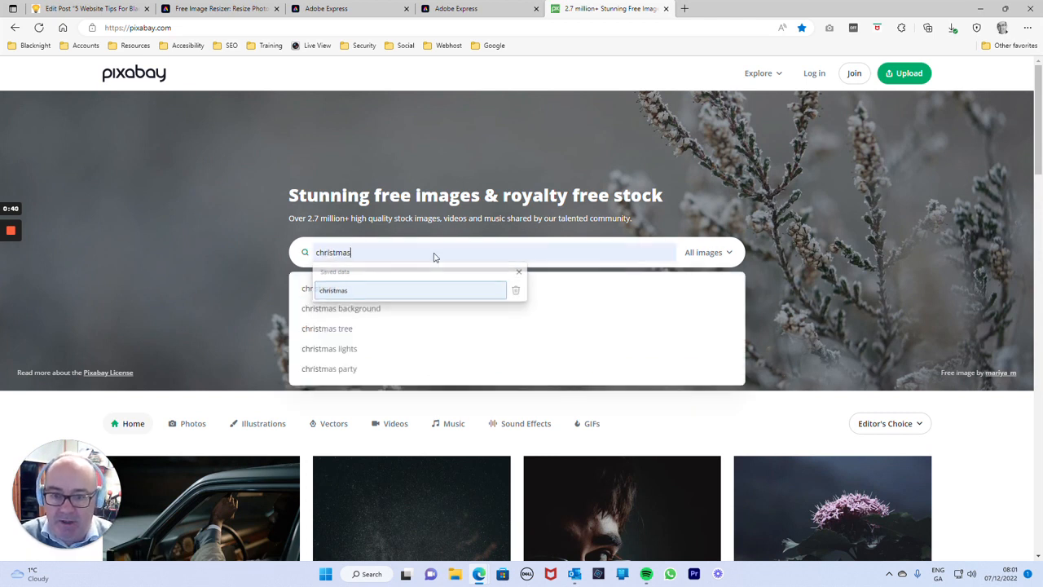
{"action": "key", "text": "Return"}
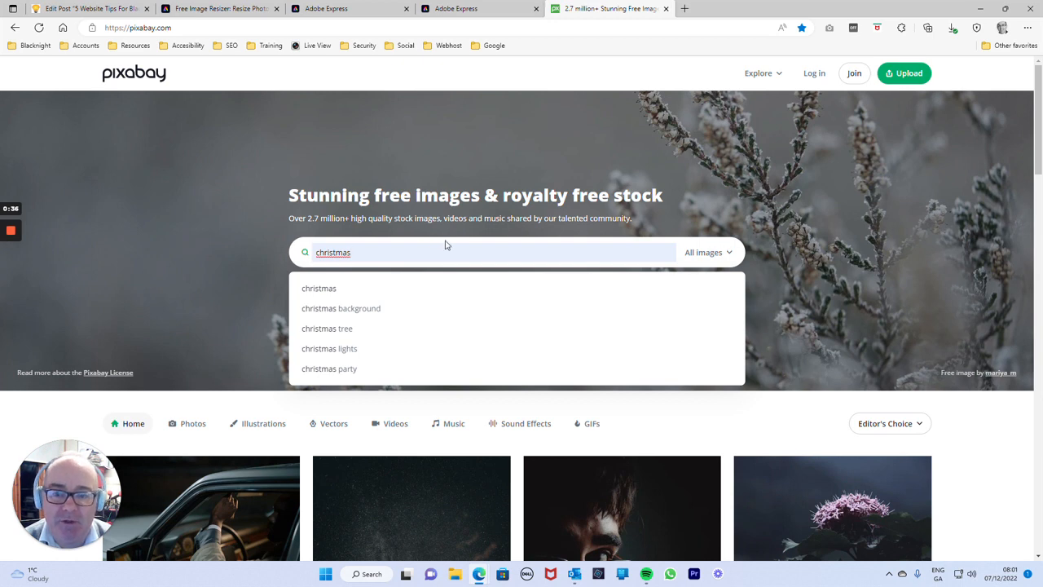
{"action": "key", "text": "Return"}
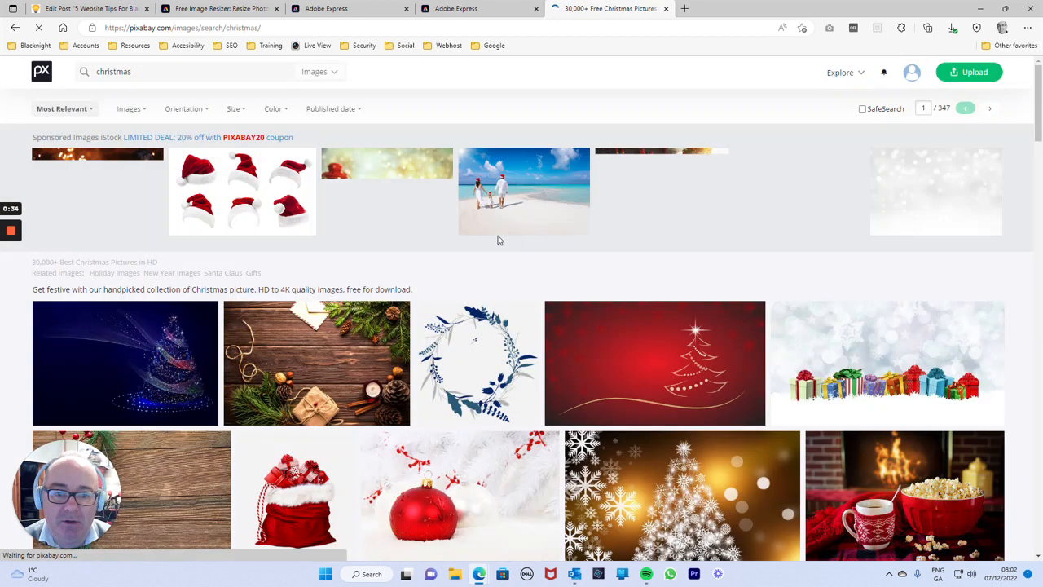
Browse the Christmas image results and open the snowman illustration with the green scarf on a snowy blue background
{"action": "scroll", "coordinate": [496, 235], "scroll_direction": "down", "scroll_amount": 2}
{"action": "scroll", "coordinate": [508, 241], "scroll_direction": "down", "scroll_amount": 5}
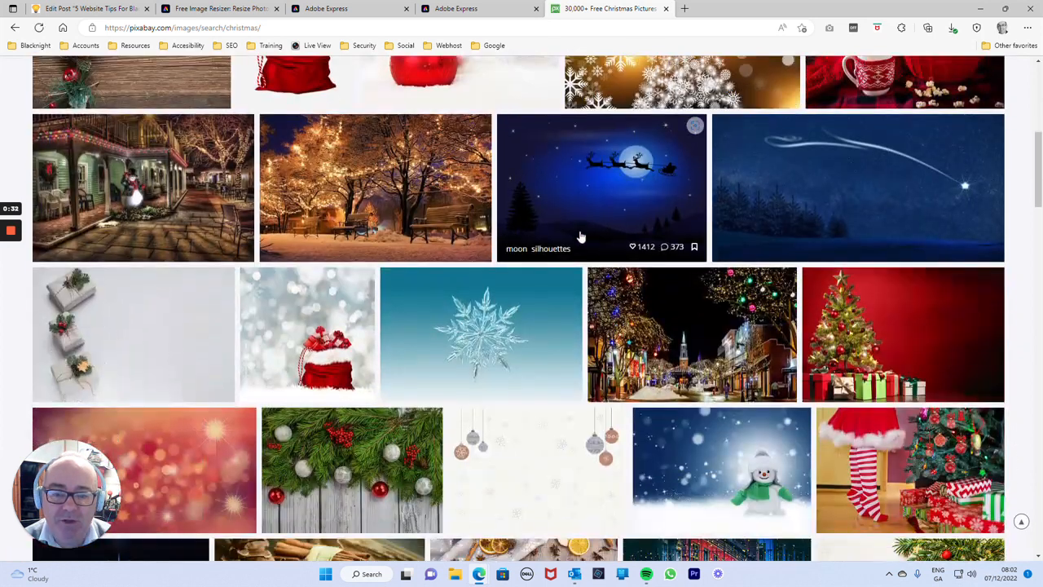
{"action": "scroll", "coordinate": [593, 234], "scroll_direction": "down", "scroll_amount": 2}
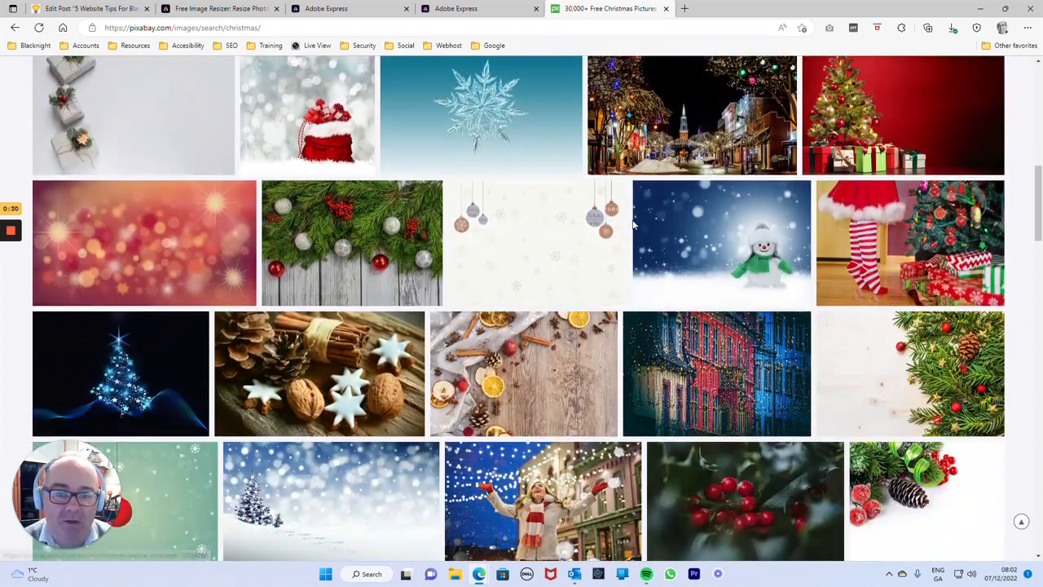
{"action": "scroll", "coordinate": [637, 223], "scroll_direction": "down", "scroll_amount": 1}
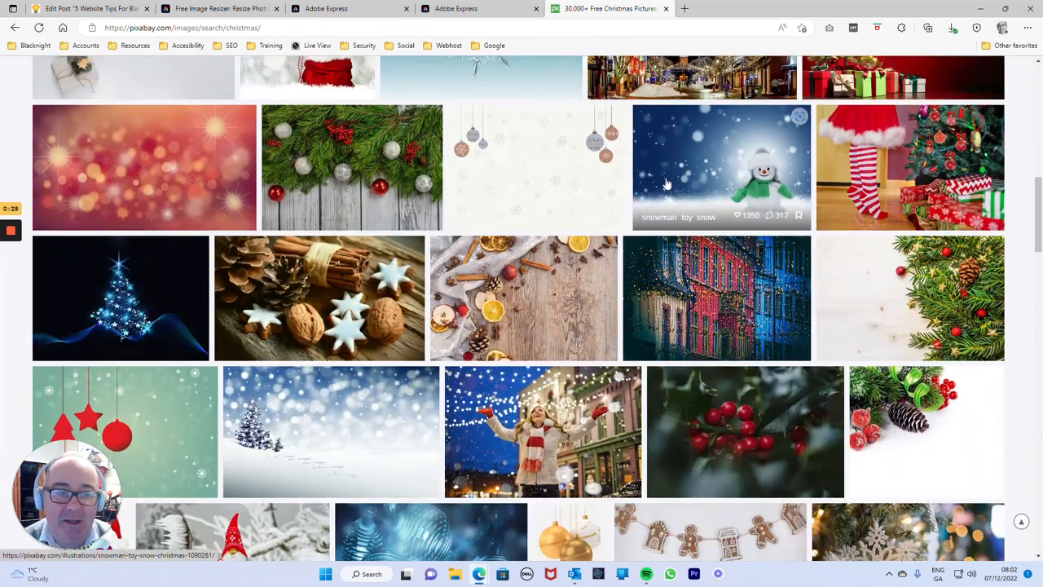
{"action": "left_click", "coordinate": [738, 167]}
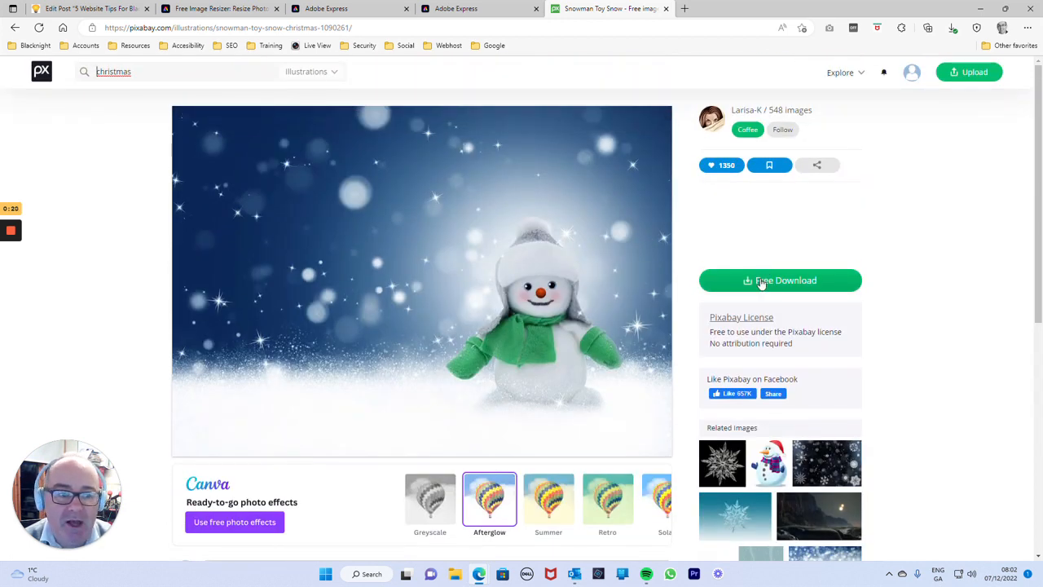
Download the snowman image for free as a JPG at 640×448
{"action": "left_click", "coordinate": [761, 281]}
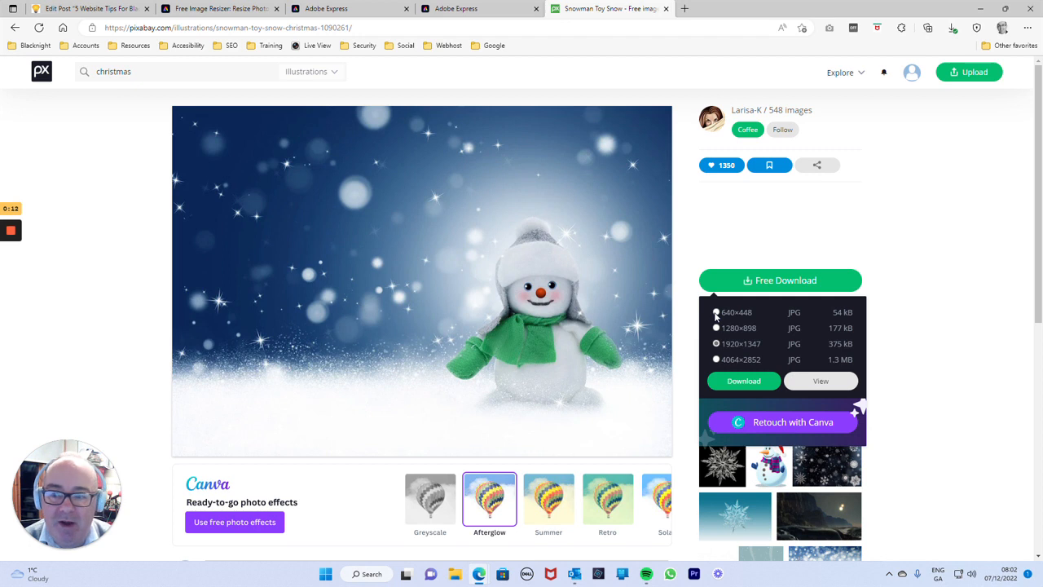
{"action": "left_click", "coordinate": [737, 381]}
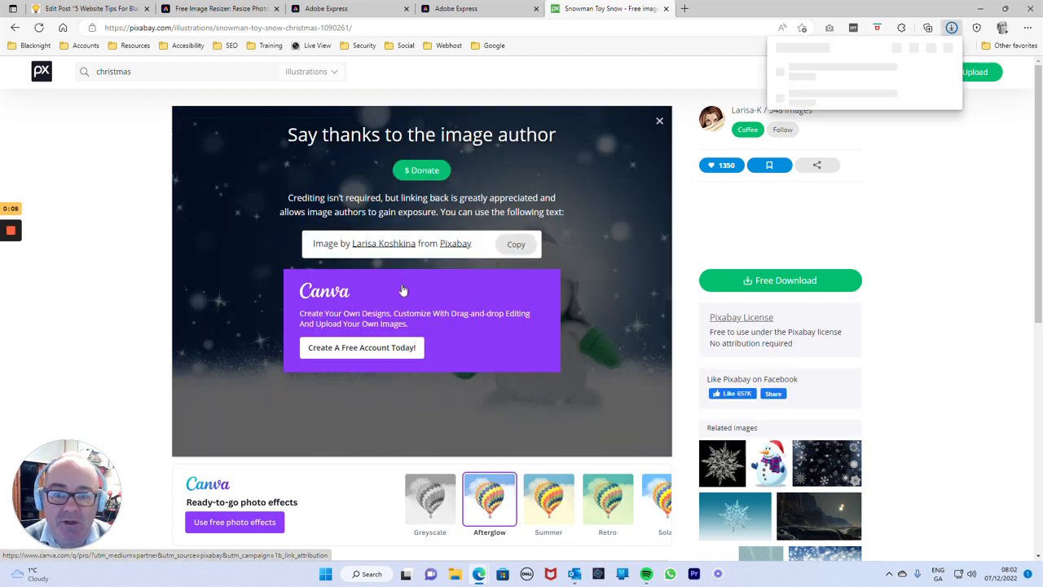
{"action": "mouse_move", "coordinate": [11, 237]}
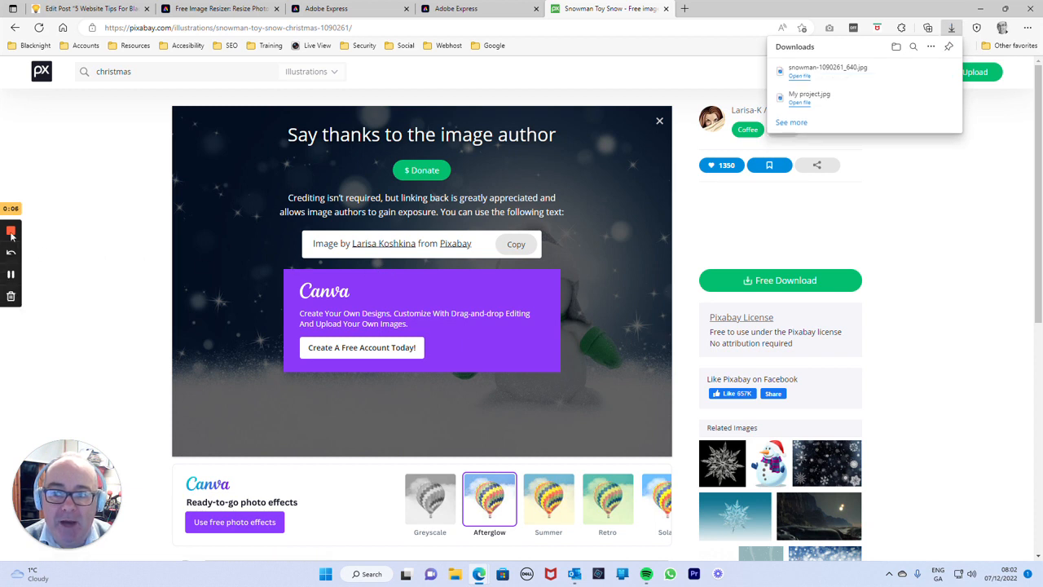